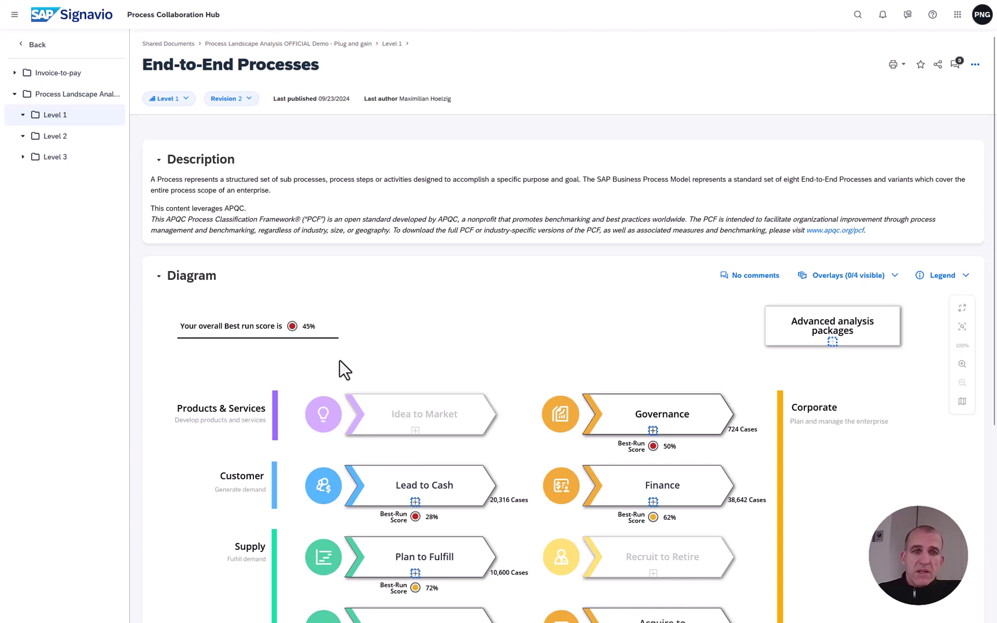
Step: Scroll down the End-to-End Processes diagram to reach the Source to Pay chevron
scroll(340, 369, "down", 2)
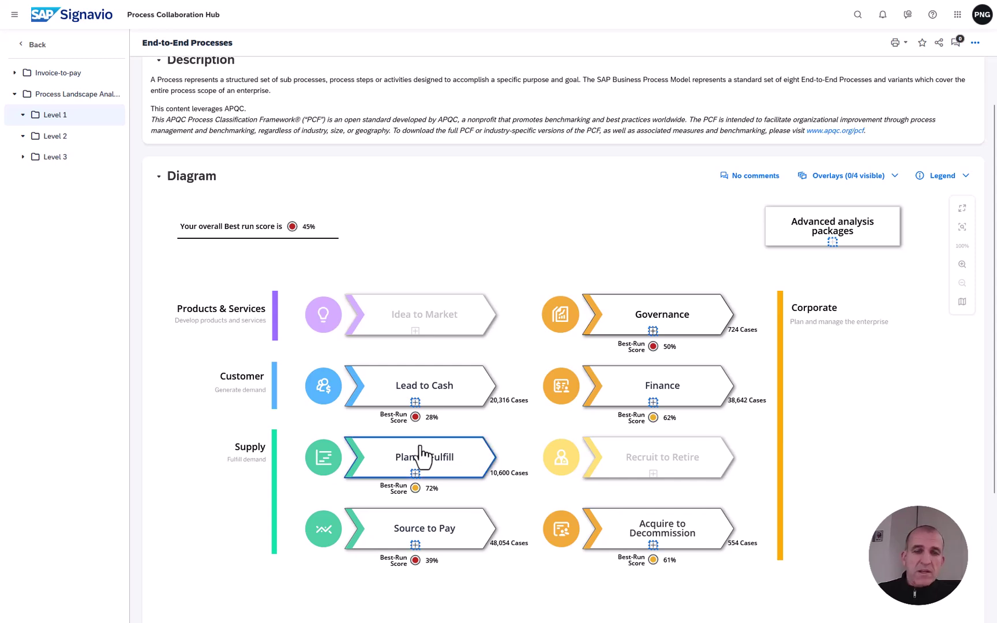
Step: Expand Source to Pay into its module overview and zoom in
left_click(415, 540)
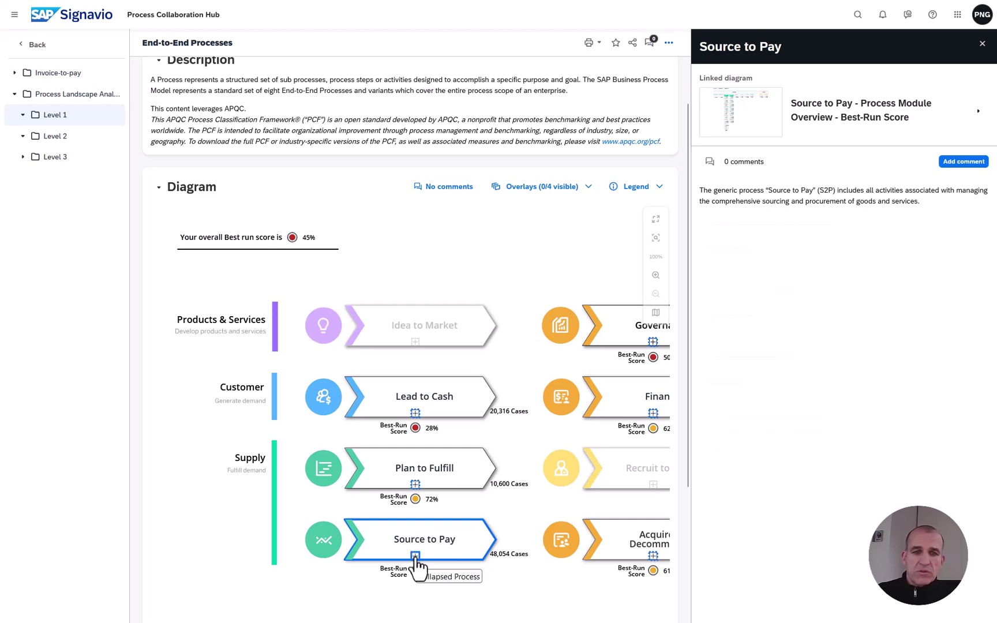
left_click(413, 557)
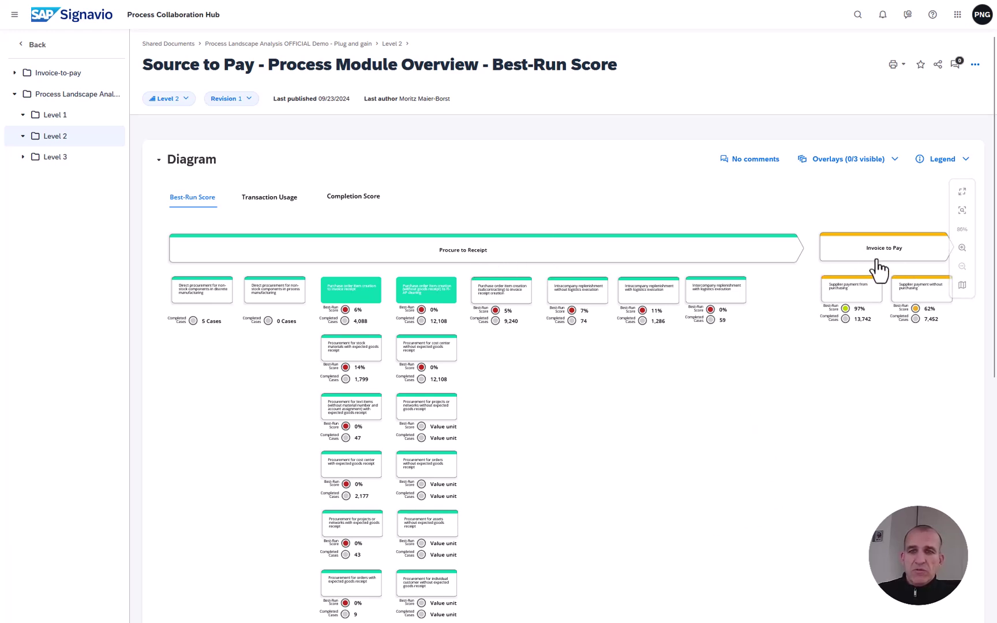
scroll(864, 273, "up", 1)
scroll(864, 272, "up", 2)
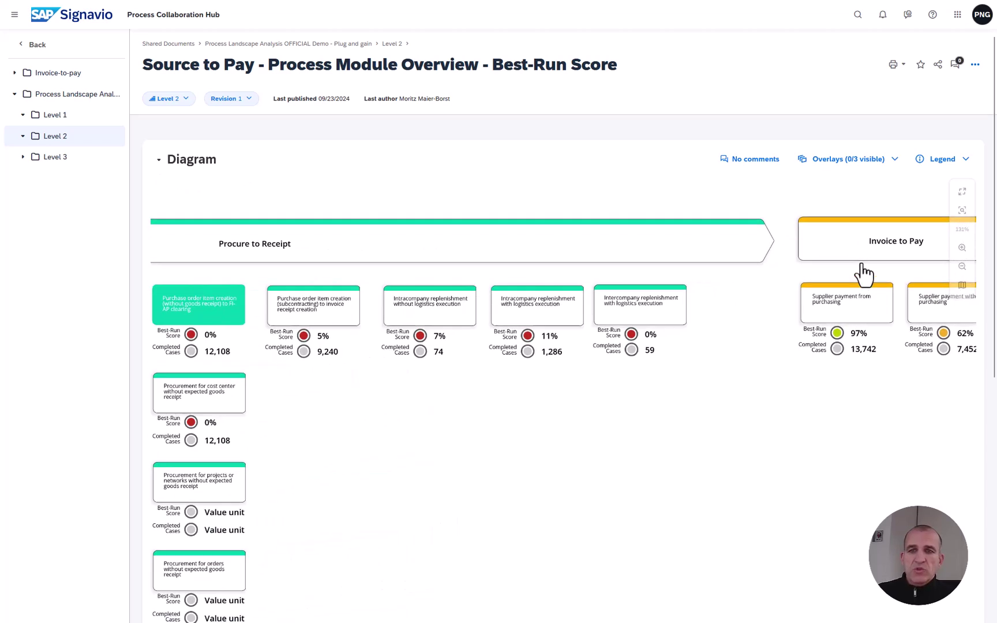
Step: Open Supplier payment from purchasing under Invoice to Pay and go to its Process Quantity Structure analysis
left_click_drag(881, 478, 559, 522)
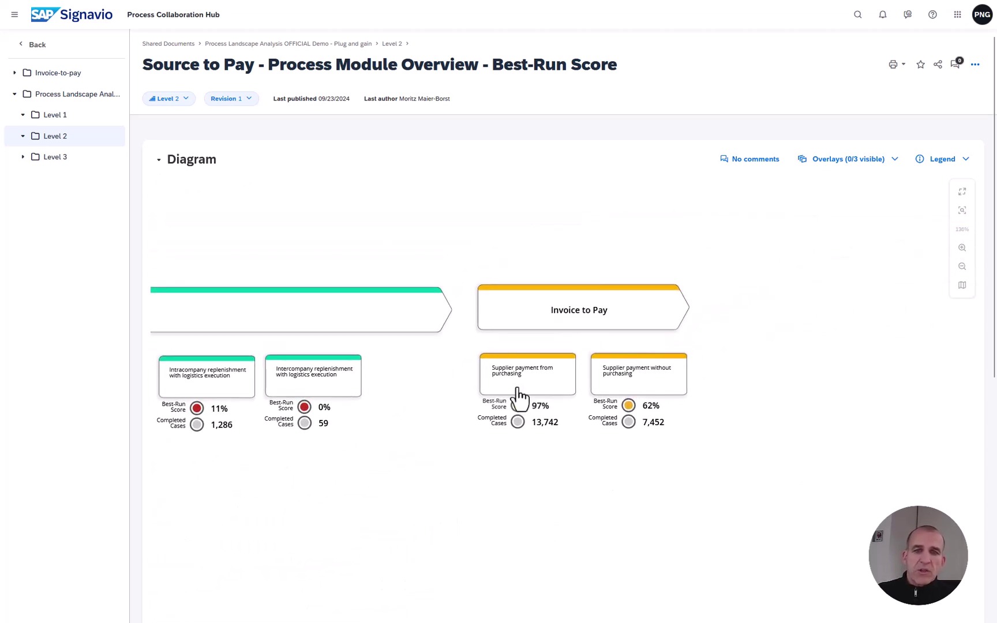
scroll(525, 397, "up", 2)
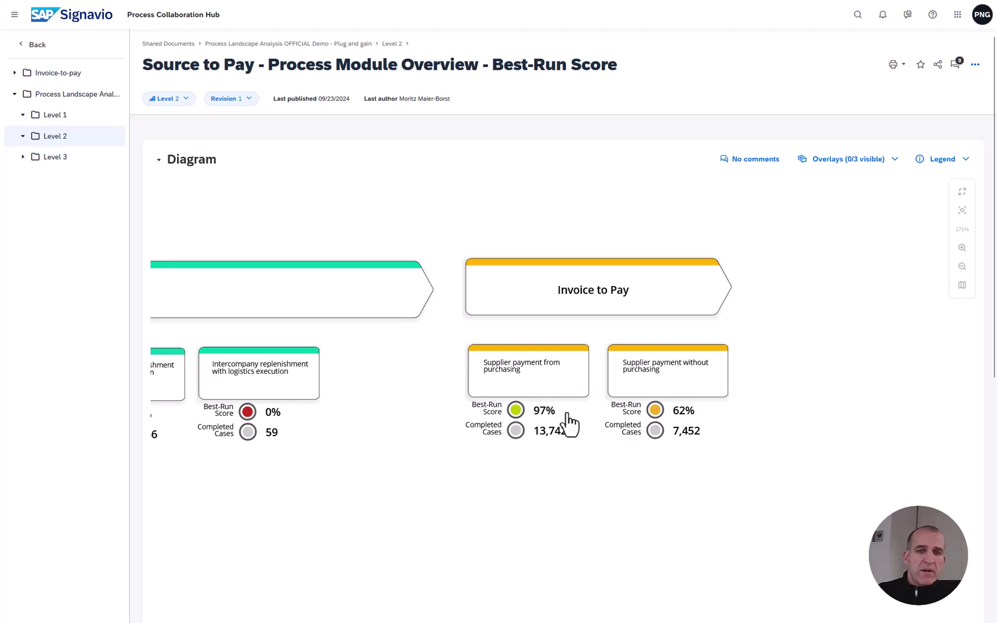
left_click(535, 376)
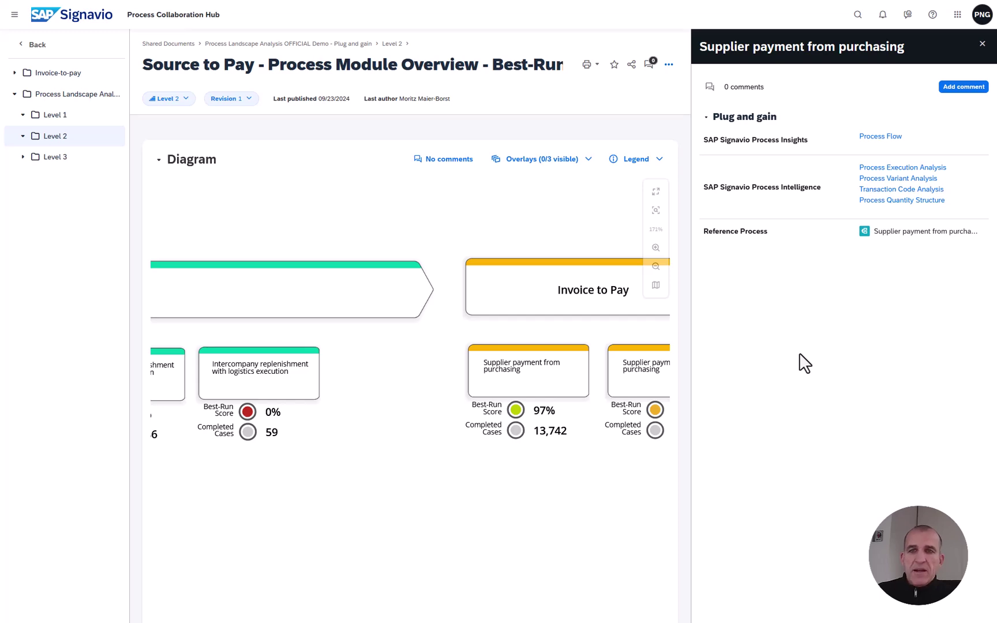
key("ctrl+Tab")
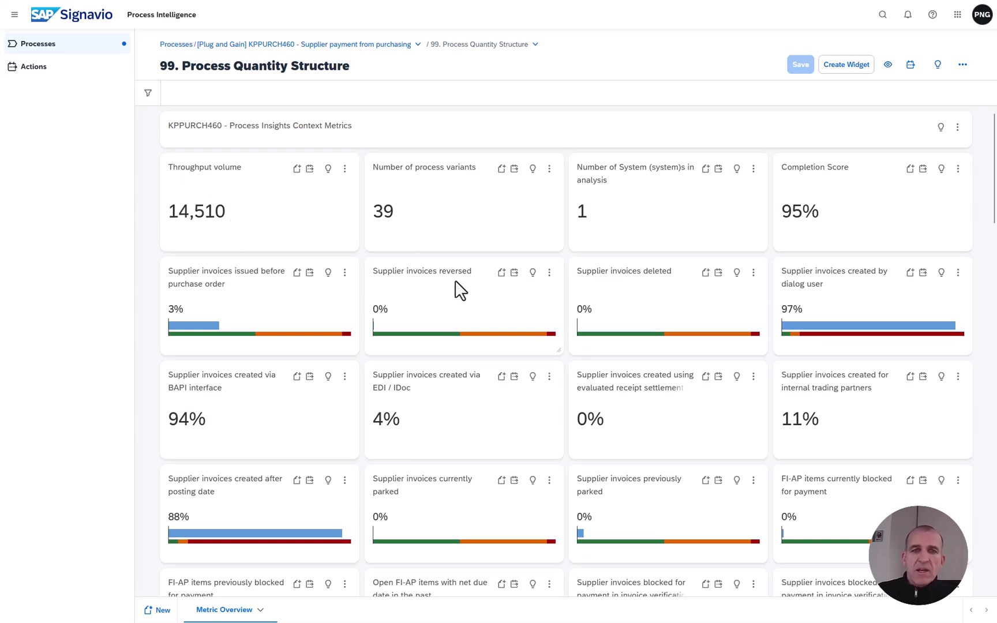
Step: Review the Process Quantity Structure tiles: 95% FI-AP items cleared, 25.3-day total lead time
scroll(460, 286, "down", 10)
scroll(460, 287, "down", 8)
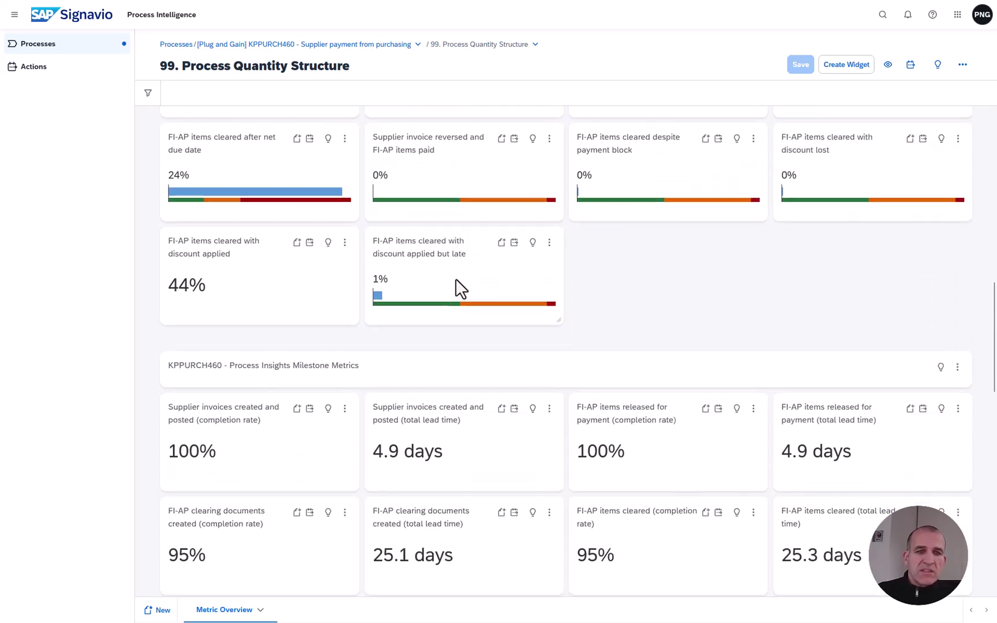
scroll(459, 287, "down", 2)
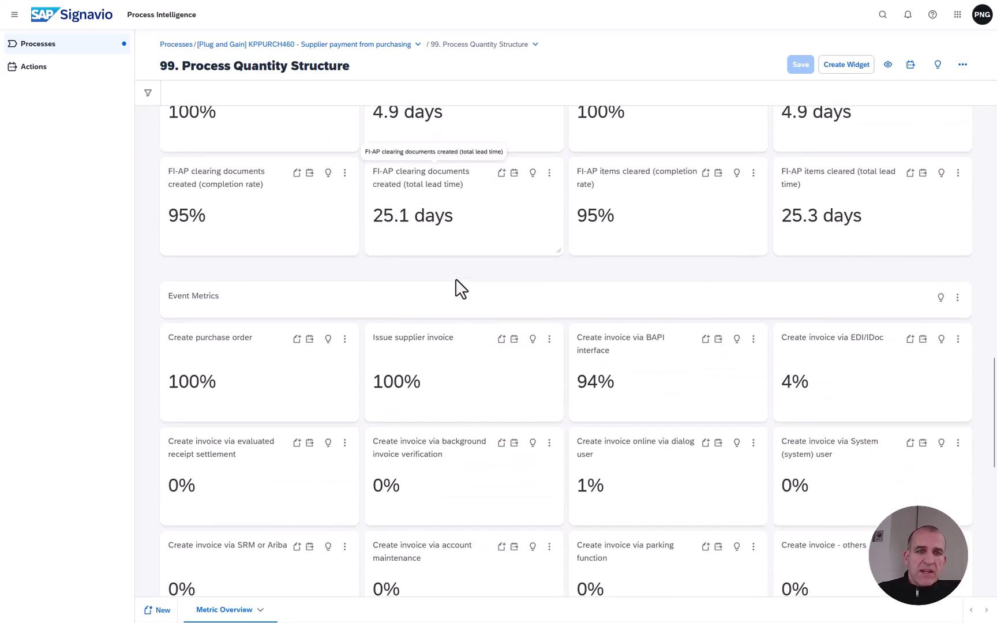
scroll(459, 287, "down", 2)
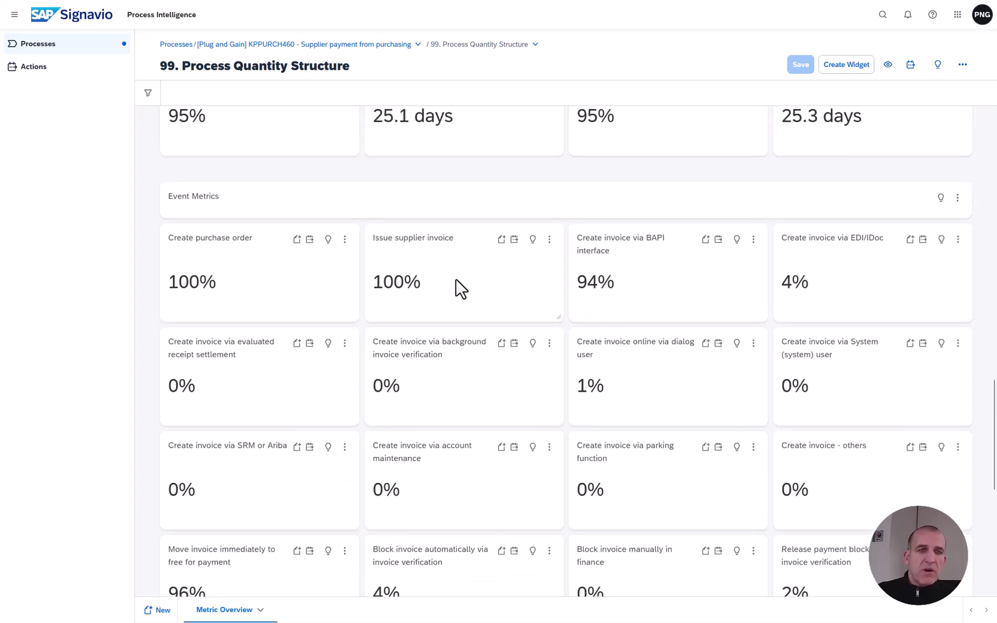
scroll(460, 287, "down", 3)
scroll(460, 287, "up", 10)
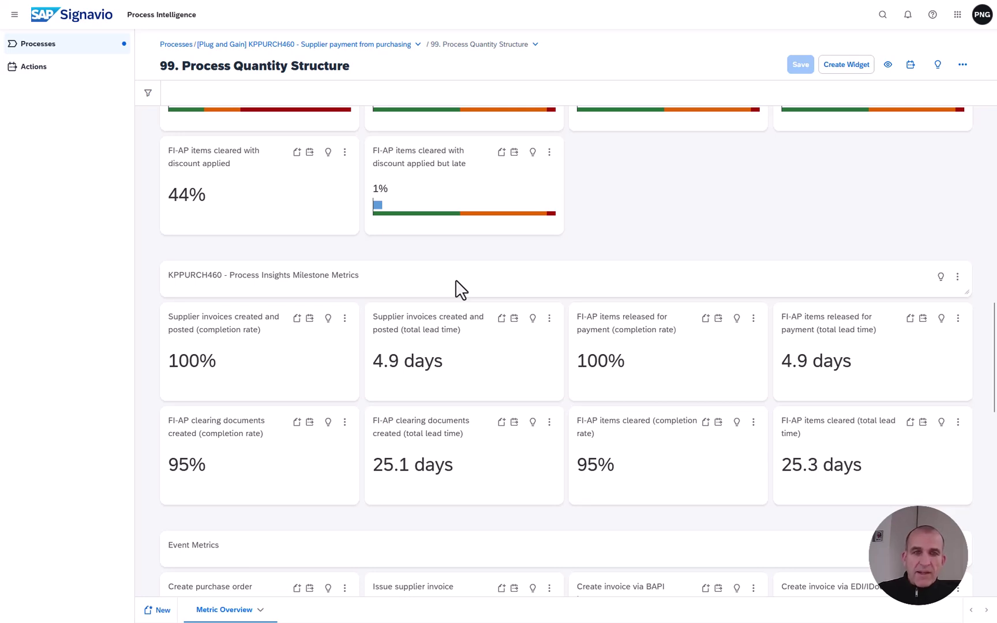
key("ctrl+Tab")
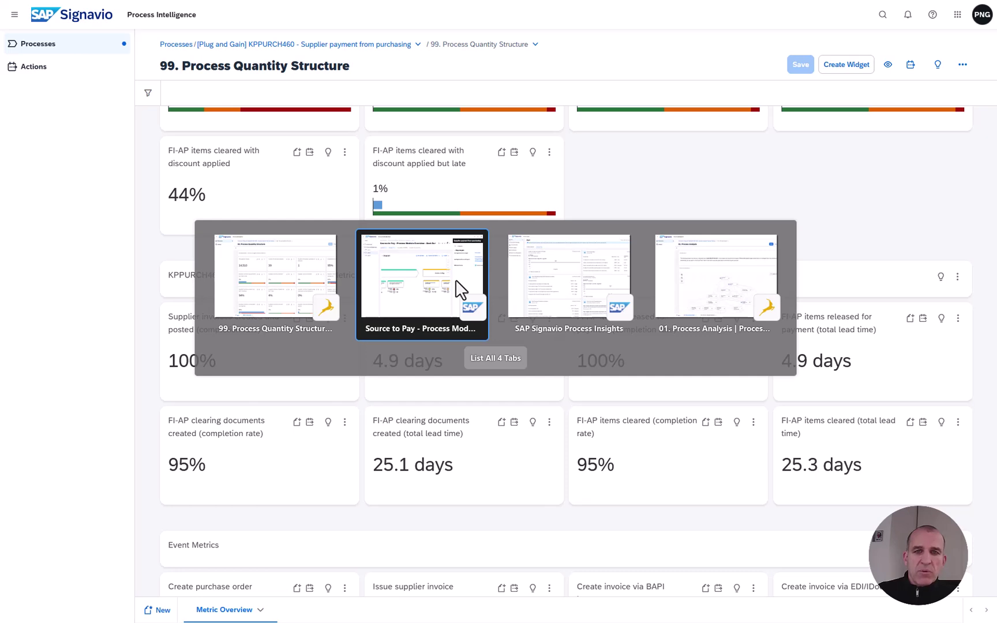
Step: Go to 01. Process Analysis and pan the Process Discovery graph from Create purchase order onward
key("ctrl+Tab")
key("ctrl+Tab")
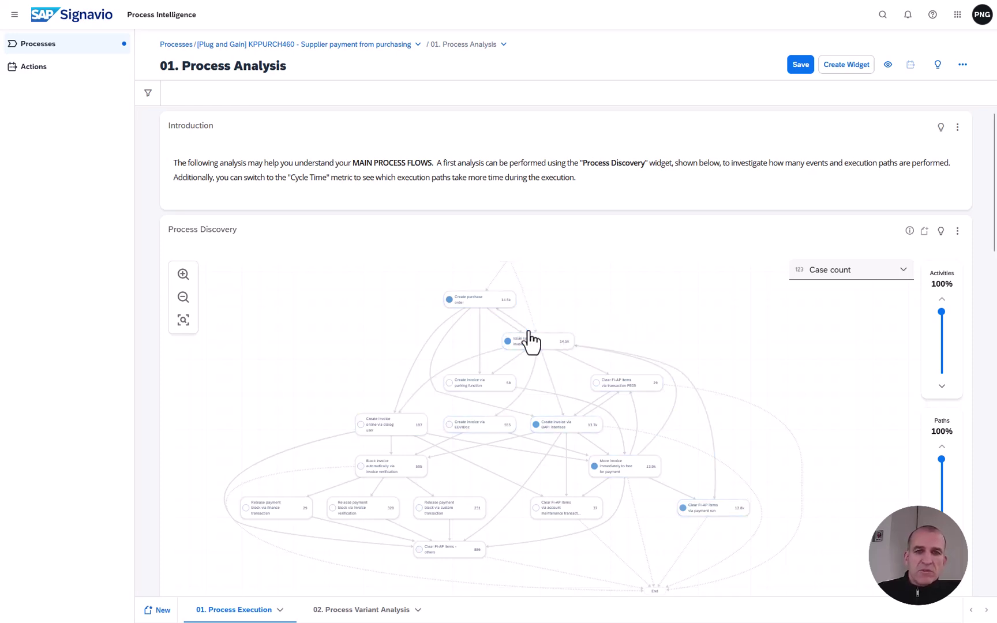
scroll(540, 349, "up", 3)
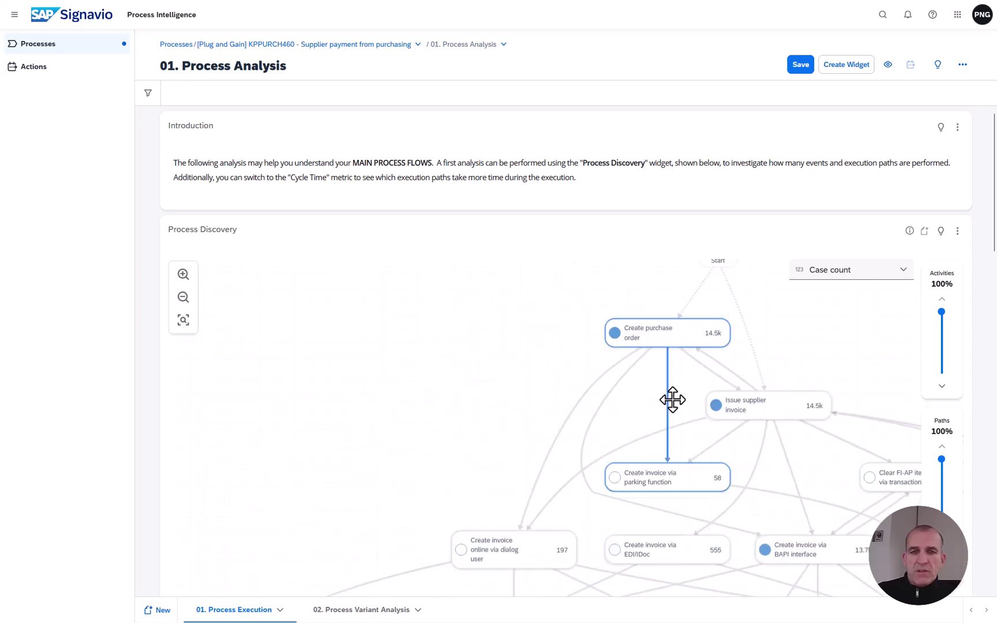
left_click_drag(670, 400, 383, 371)
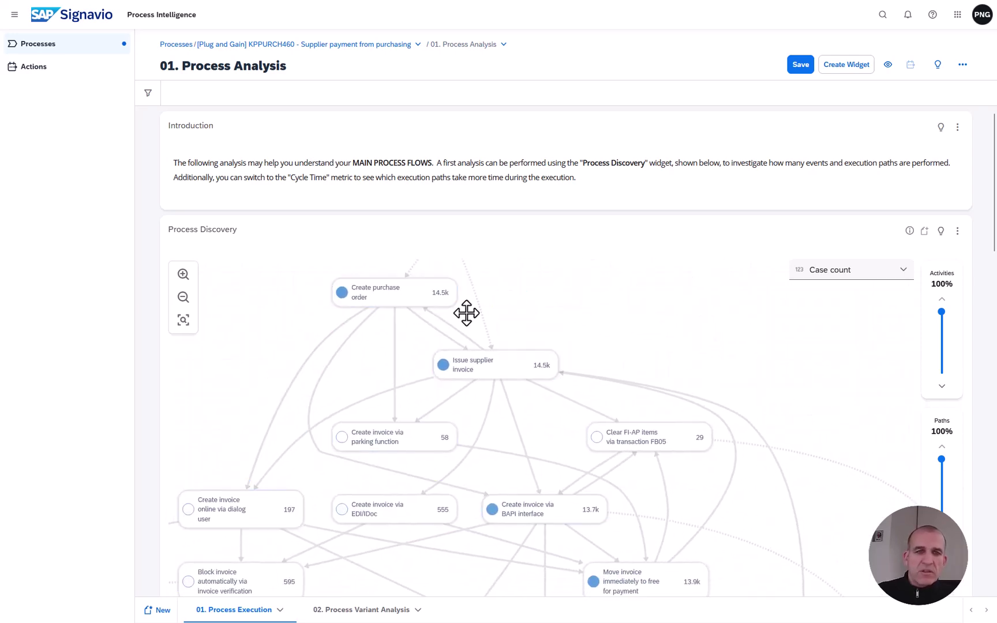
left_click_drag(639, 316, 665, 321)
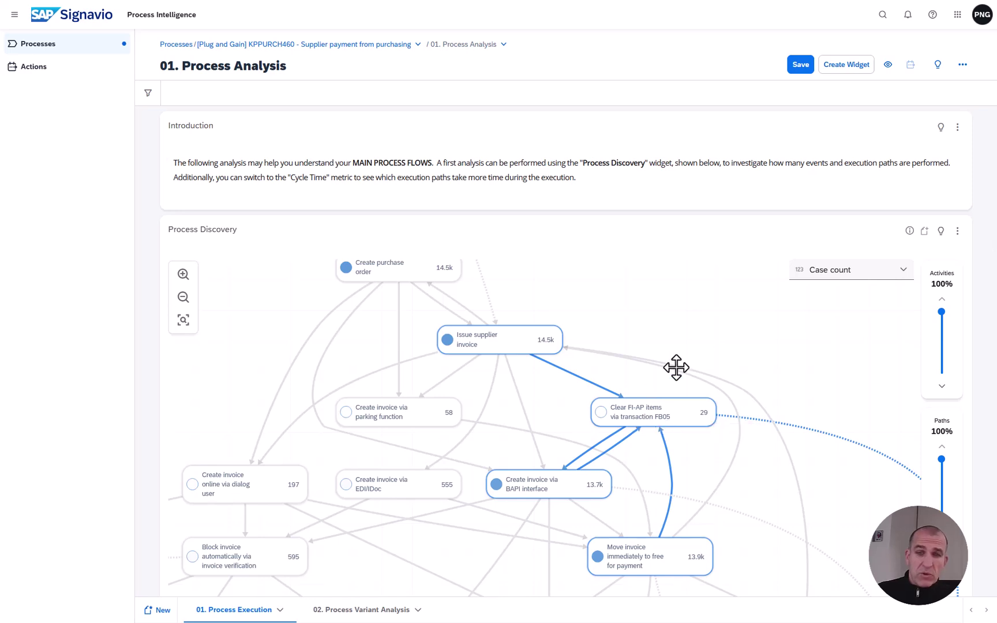
left_click_drag(692, 314, 723, 190)
scroll(652, 460, "down", 2)
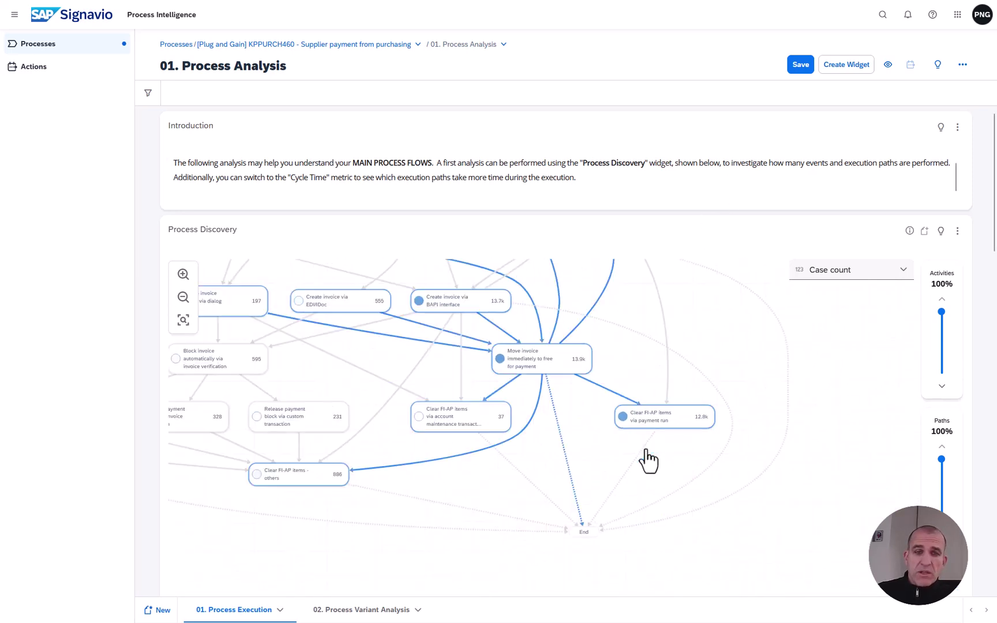
left_click_drag(427, 567, 540, 549)
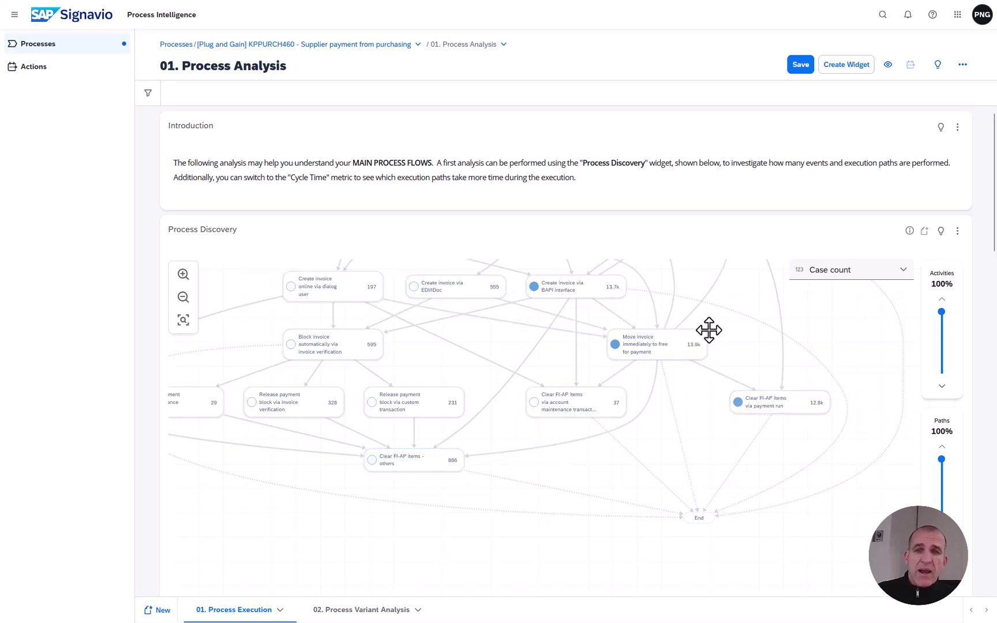
Step: Switch the Process Discovery metric to Event count, then to Cycle time
left_click(903, 271)
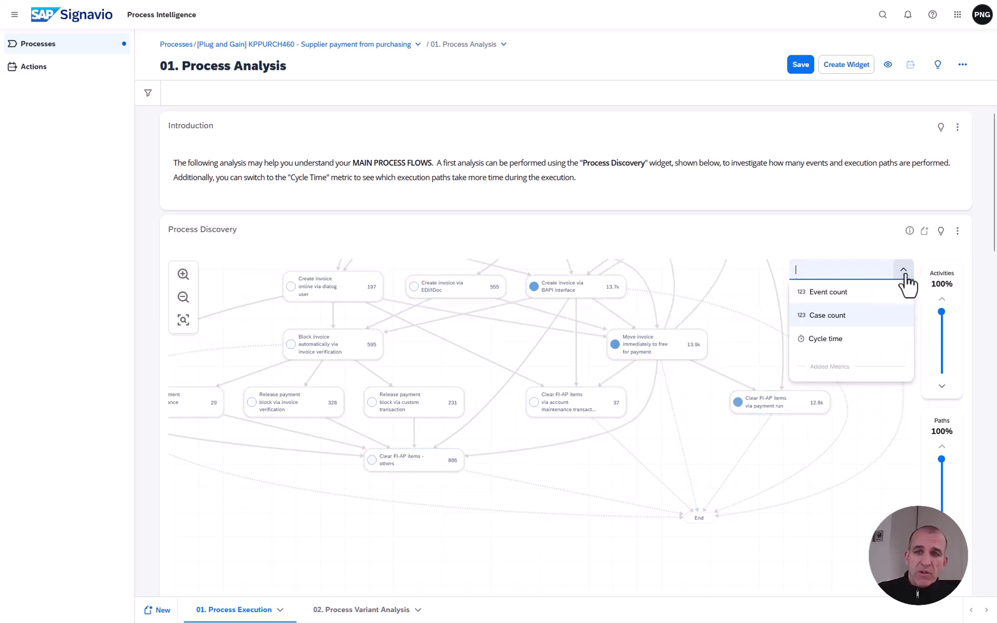
left_click(857, 298)
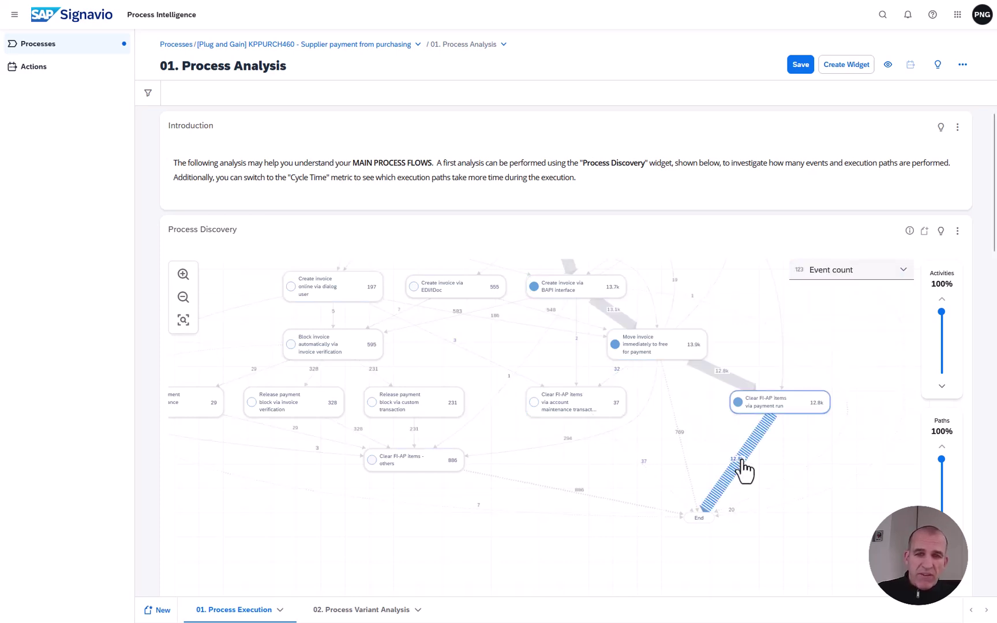
left_click(903, 270)
left_click(830, 342)
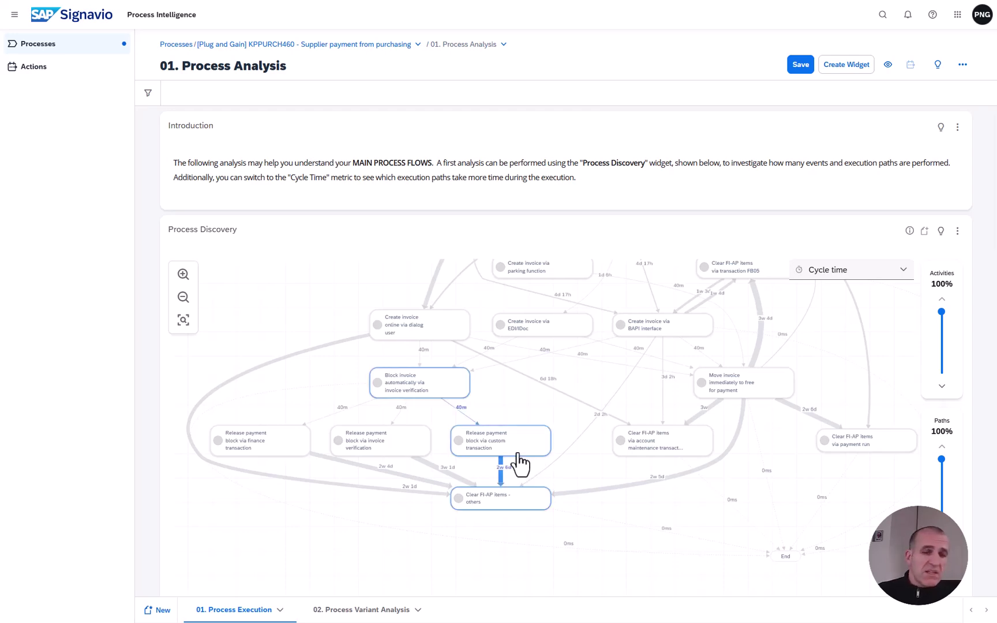
Step: Scroll down to the Benchmarking: Best-Run Score table
scroll(519, 462, "down", 7)
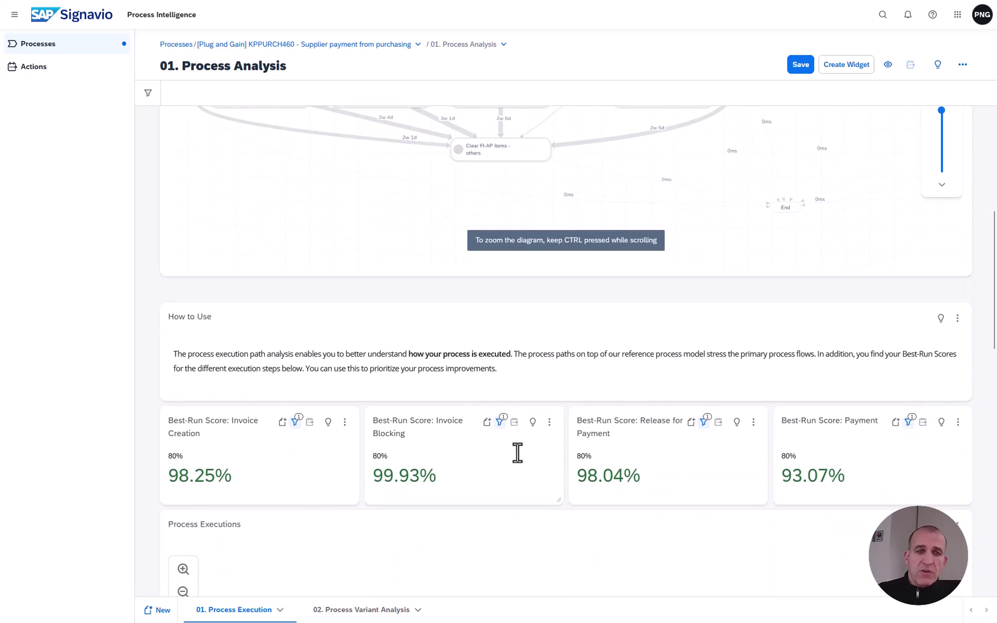
scroll(522, 461, "down", 2)
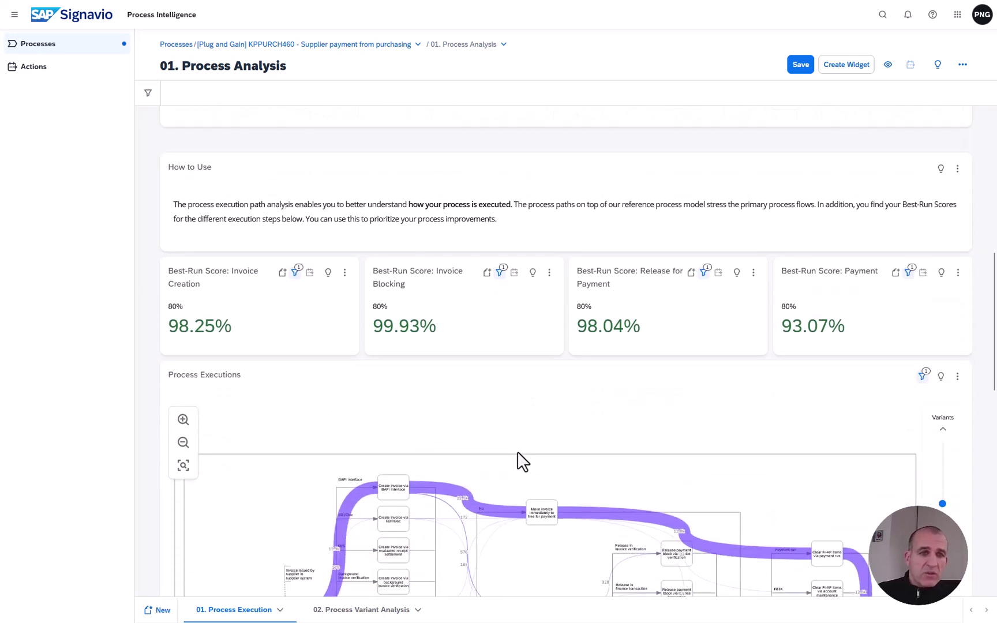
scroll(522, 462, "down", 3)
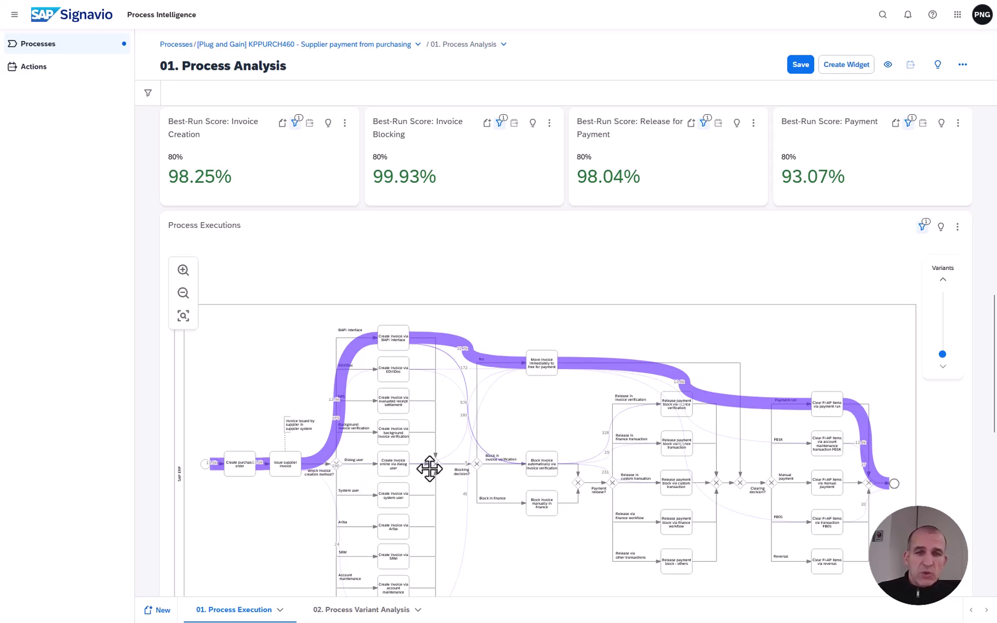
scroll(506, 490, "down", 3)
scroll(506, 490, "down", 4)
scroll(506, 489, "down", 1)
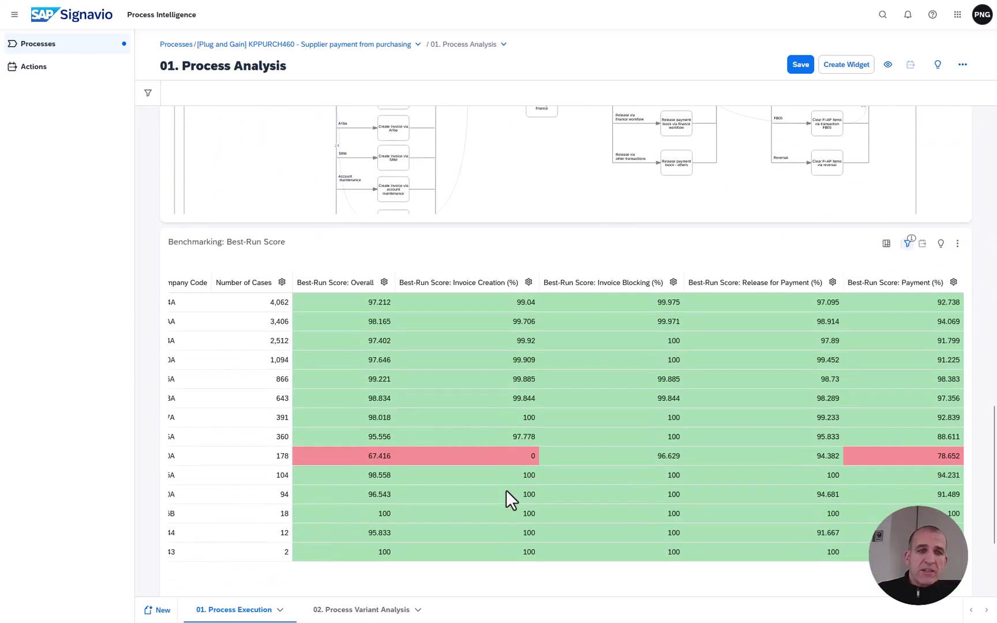
scroll(506, 491, "down", 1)
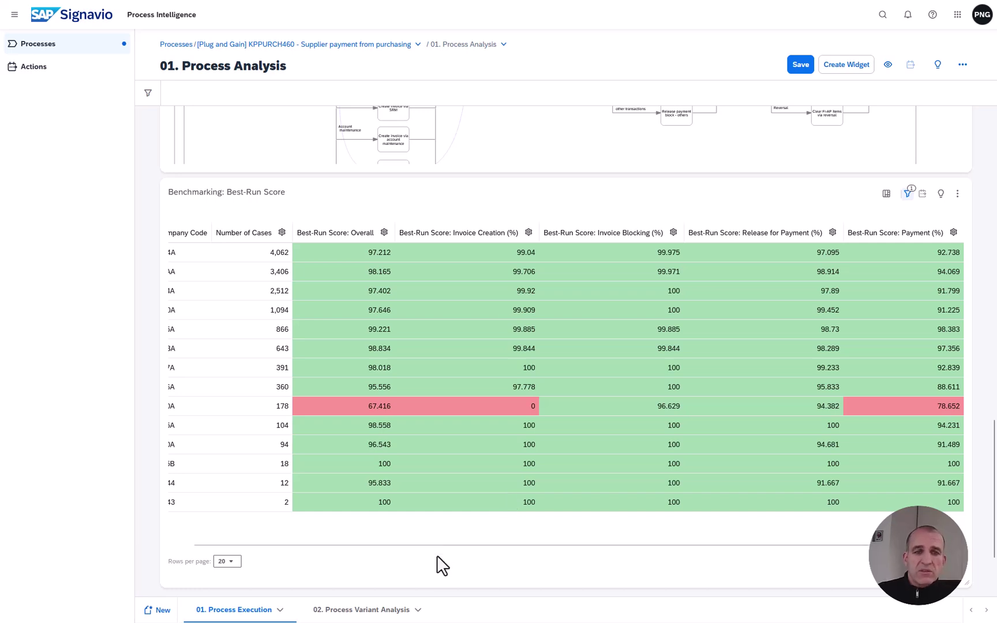
left_click_drag(487, 543, 398, 543)
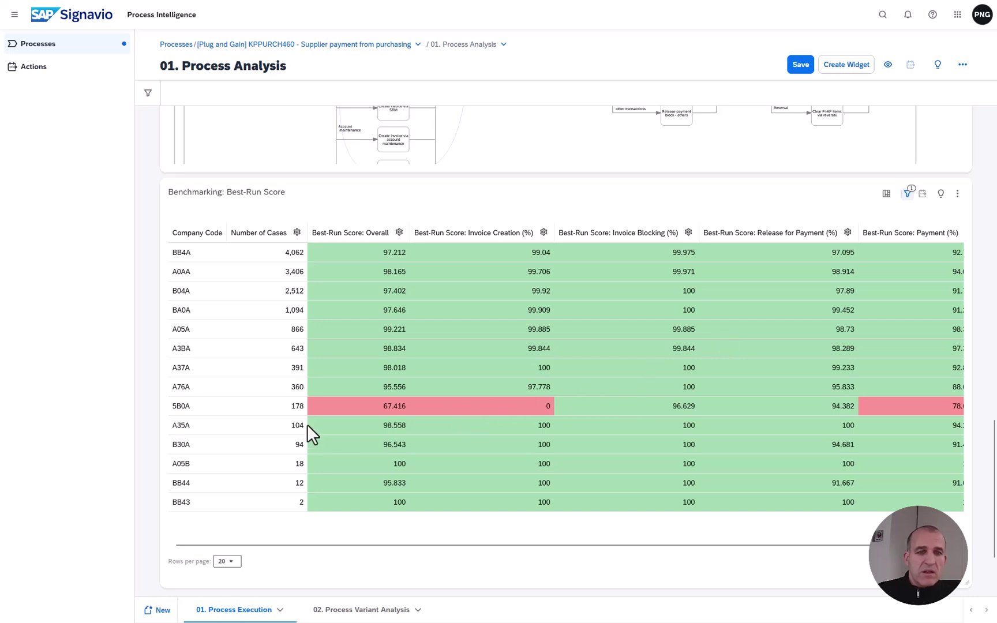
Step: Select company code 5B0A in the red row and switch to Process Insights
double_click(174, 406)
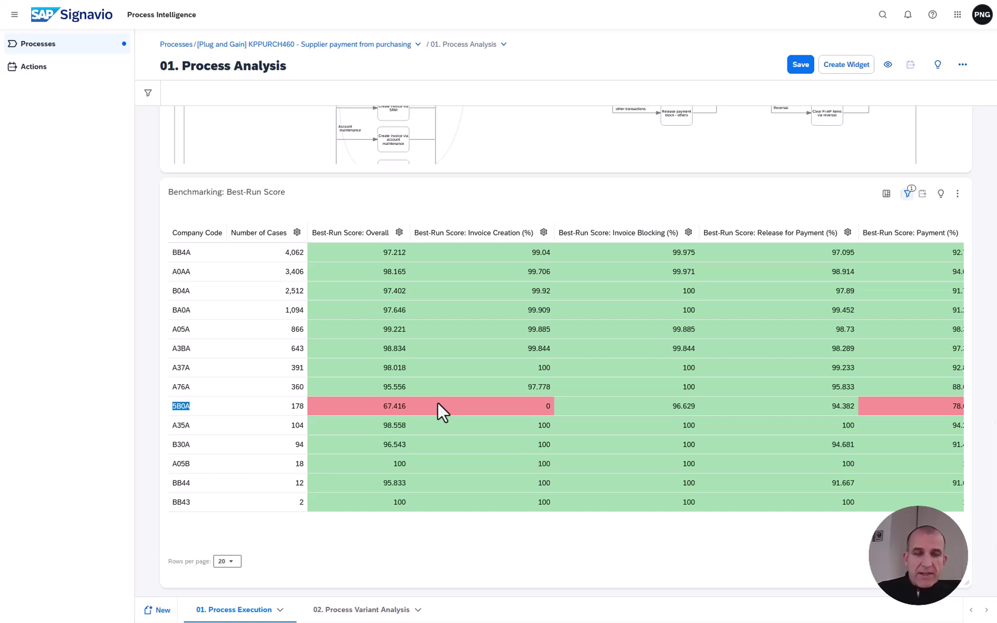
key("ctrl+Tab")
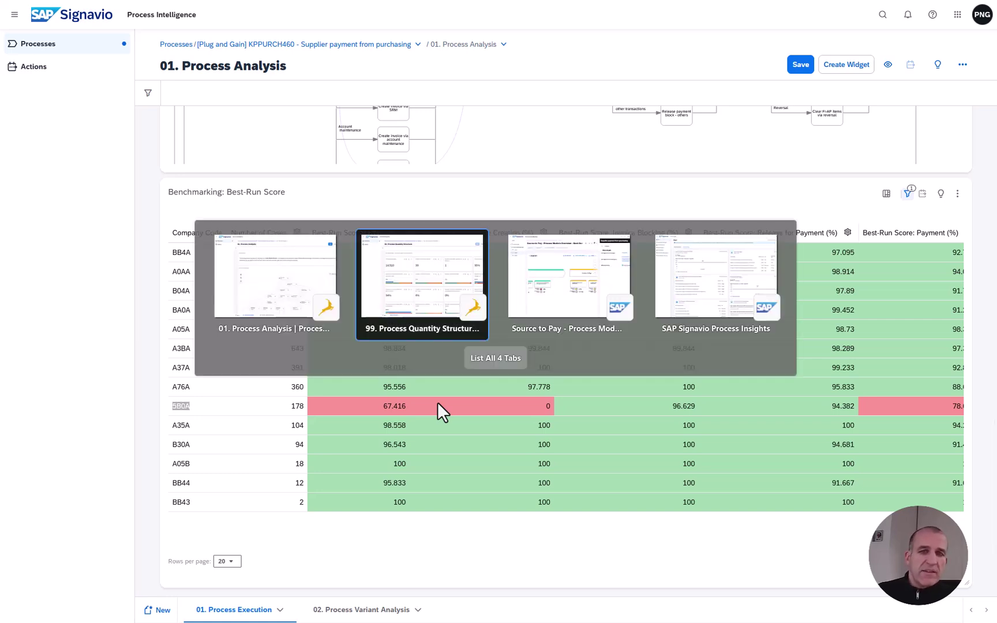
key("ctrl+Tab")
key("ctrl+Tab")
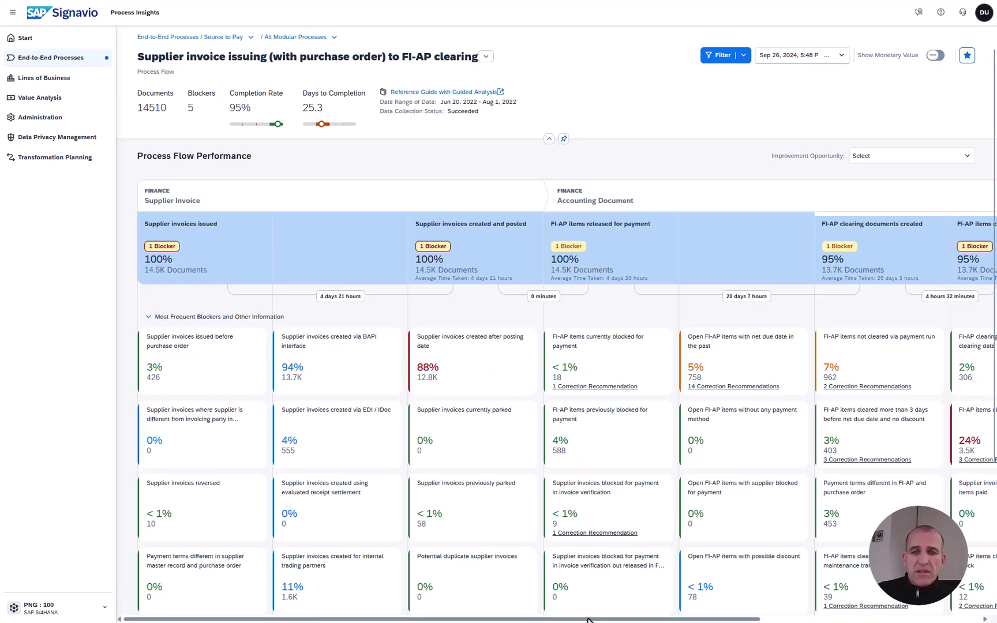
Step: Highlight 'Improve on-time payment and DPO' and open the 'FI-AP items not cleared via payment run' blocker
scroll(588, 617, "right", 5)
scroll(579, 615, "left", 5)
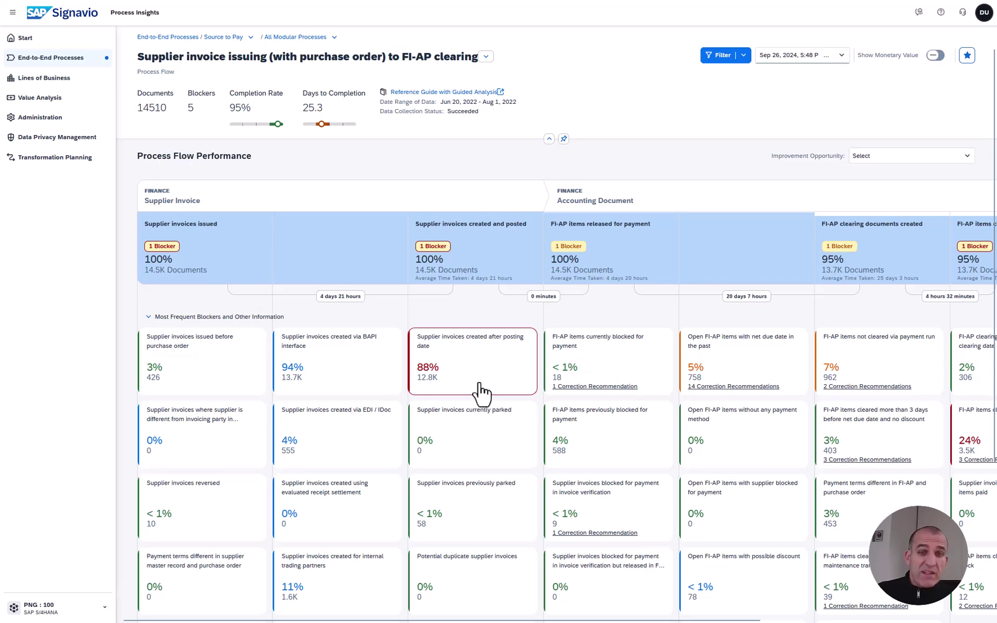
left_click(964, 157)
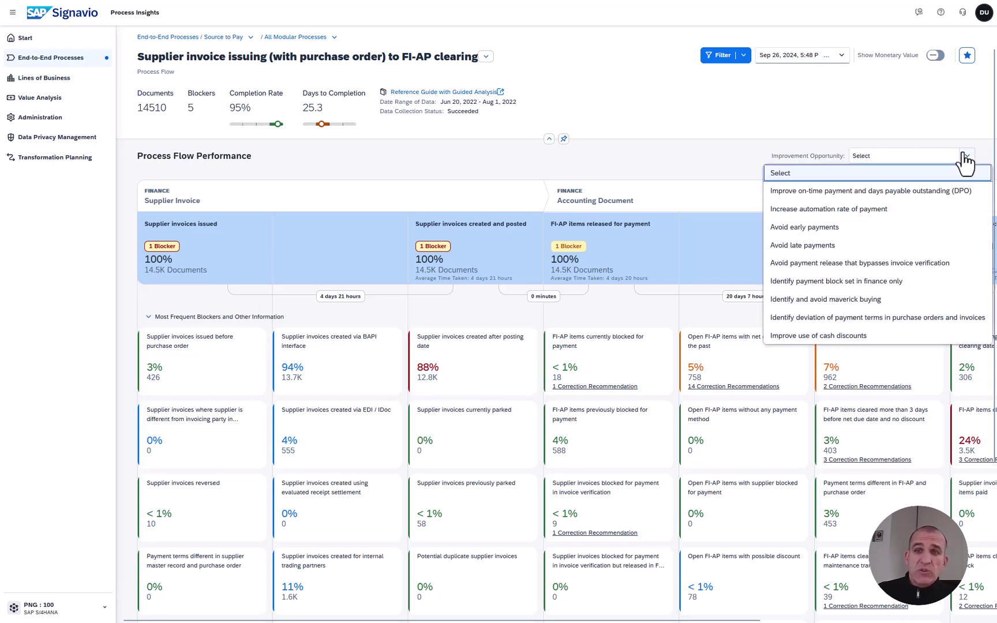
left_click(868, 194)
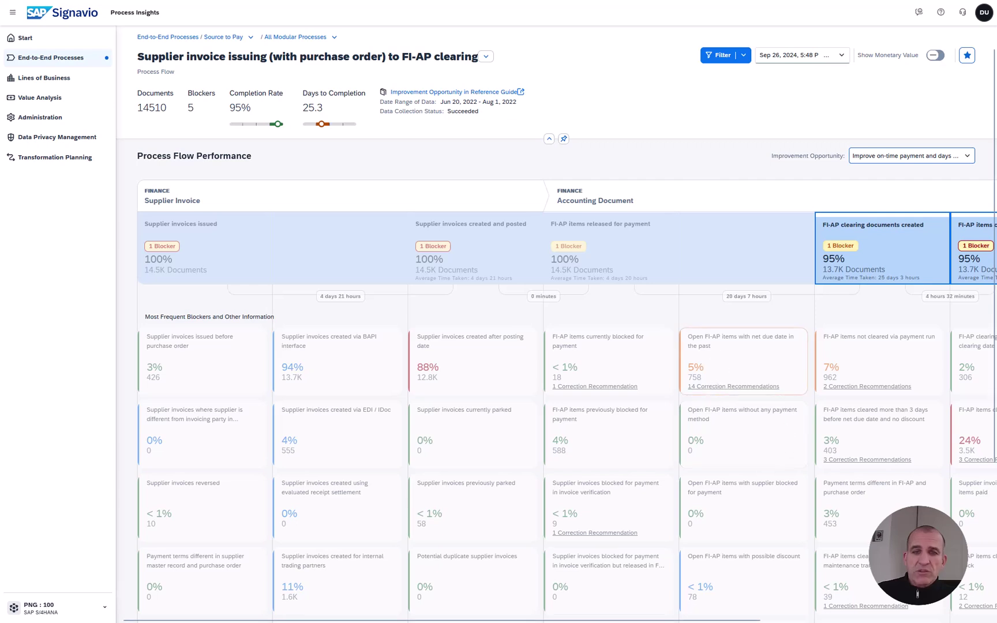
left_click_drag(678, 619, 873, 616)
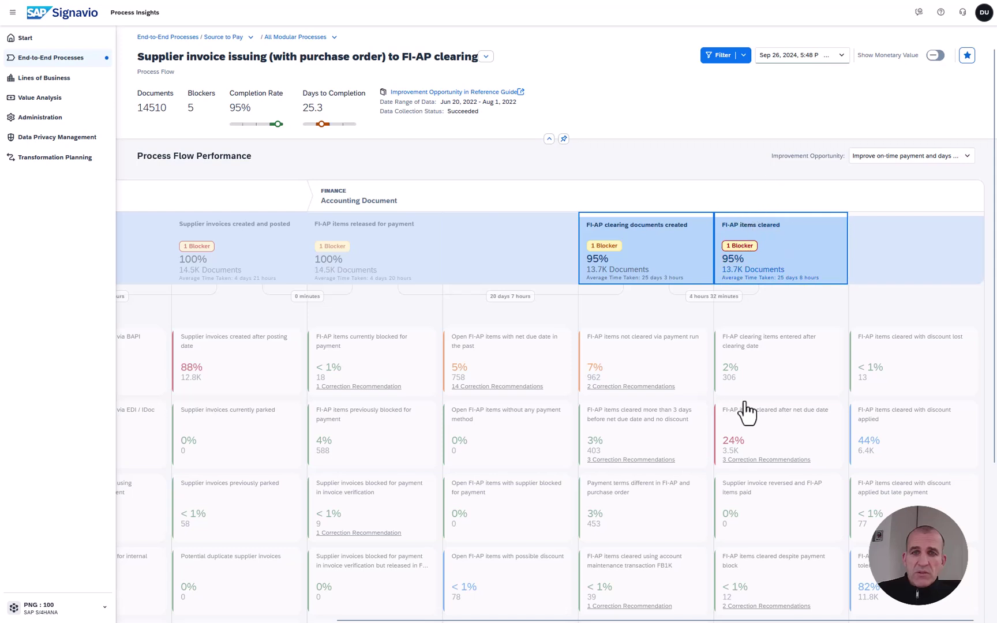
left_click(635, 357)
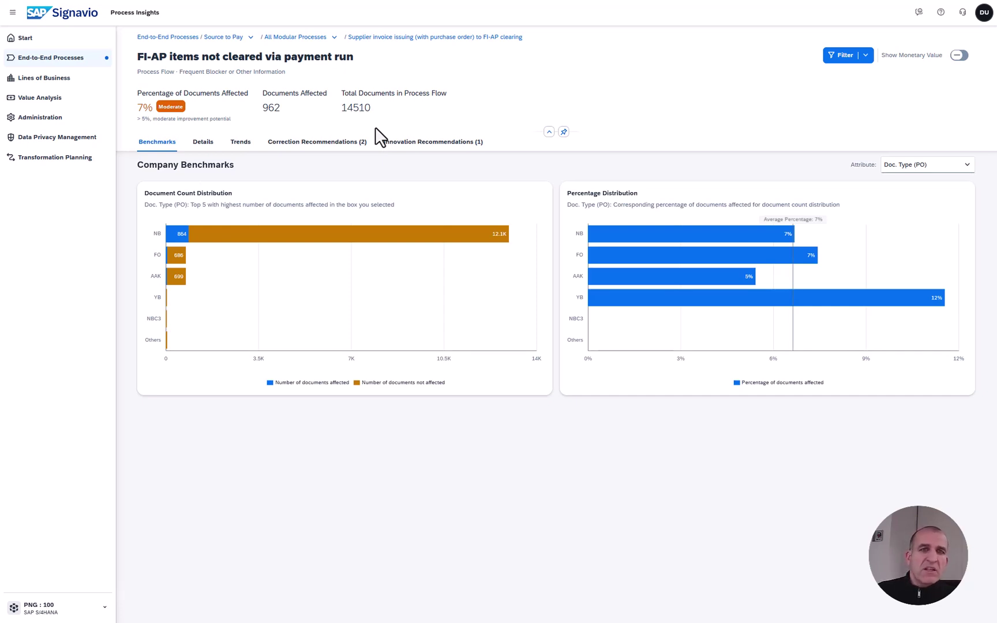
Step: View the blocker's 2 correction recommendations, then return to the supplier invoice to FI-AP clearing flow
left_click(326, 144)
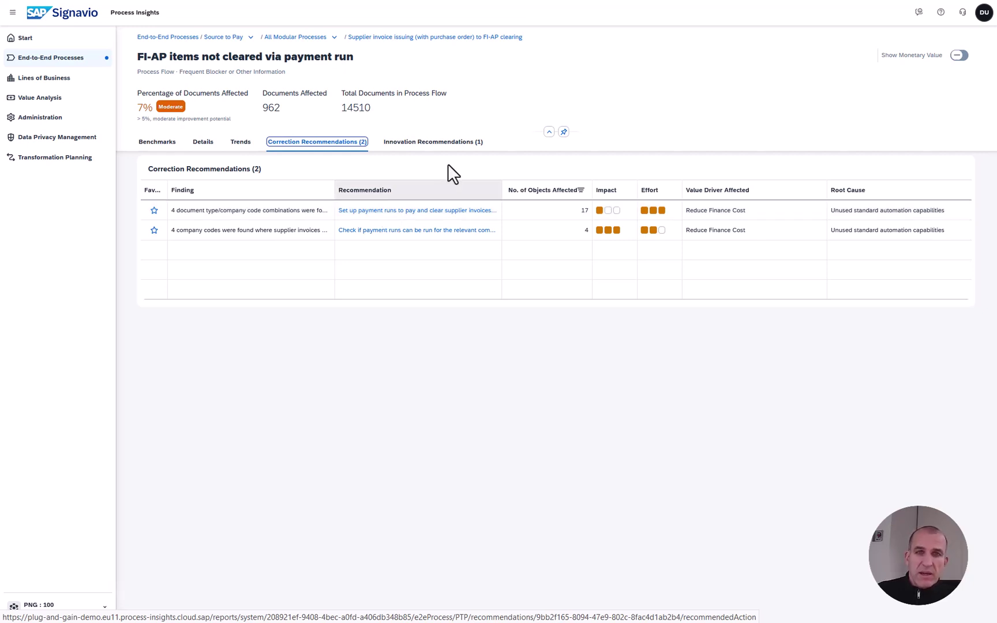
left_click(435, 37)
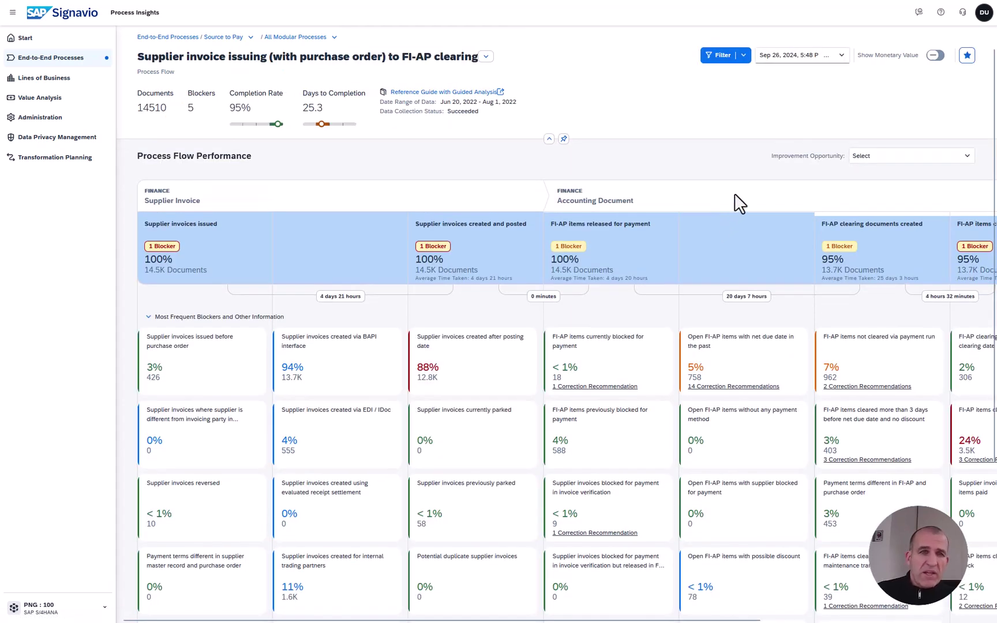
Step: Filter the flow to Company Code 5B0A, reducing documents from 14,510 to 179
double_click(150, 110)
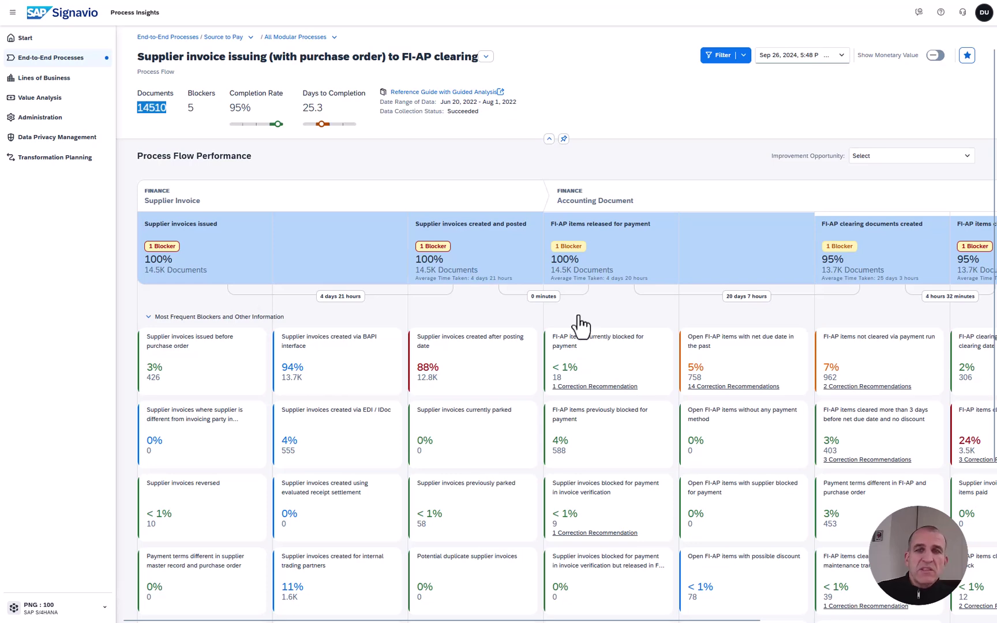
left_click(744, 56)
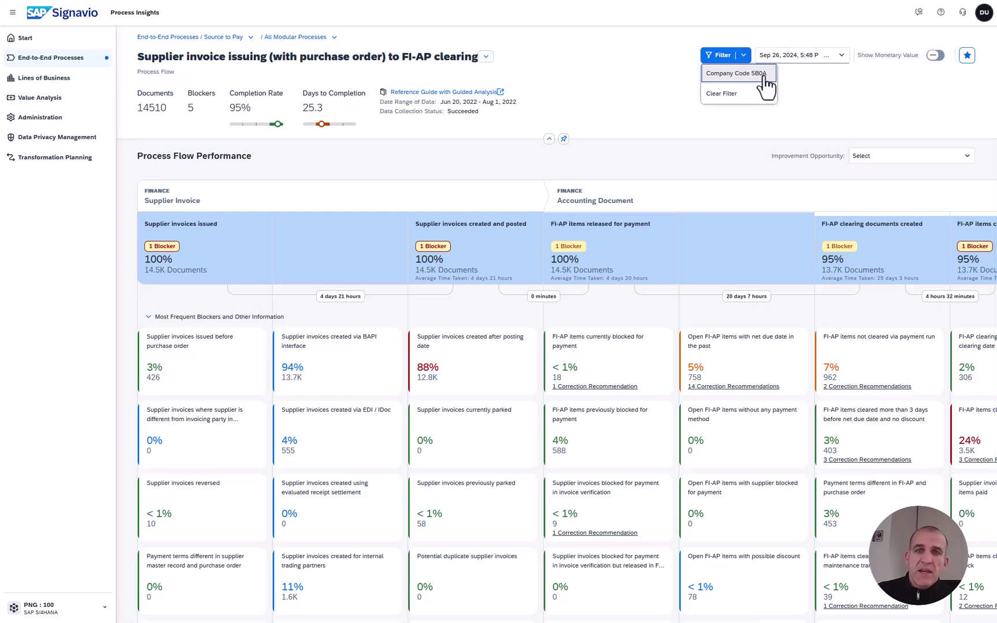
left_click(766, 77)
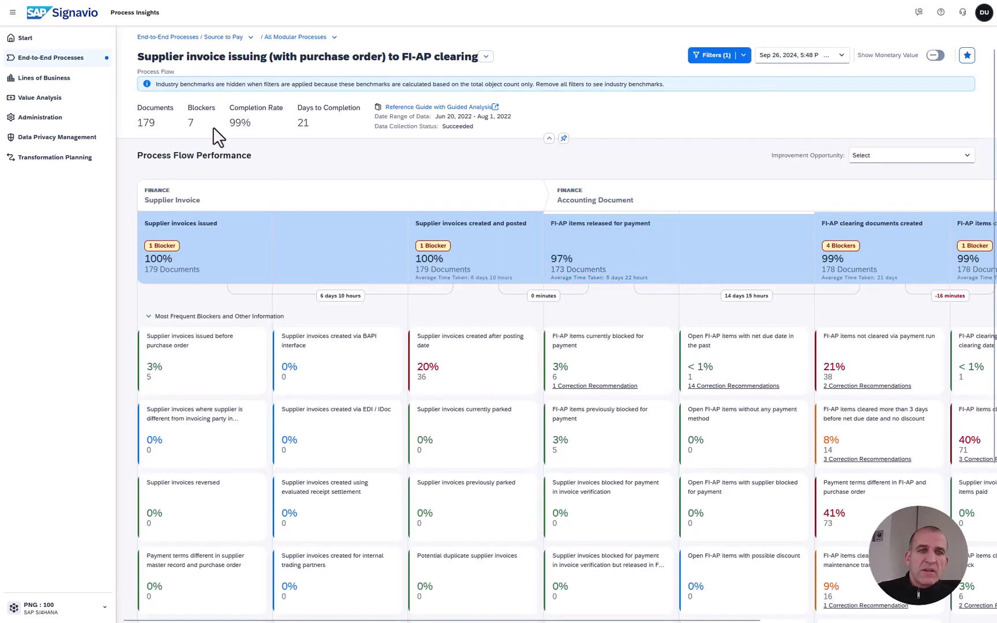
double_click(145, 122)
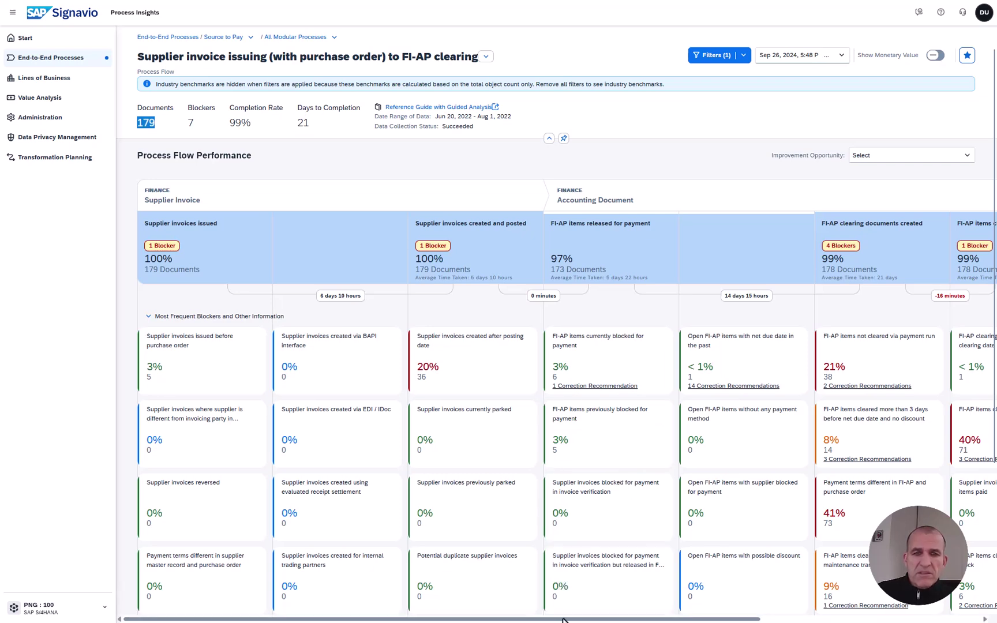
scroll(396, 508, "down", 3)
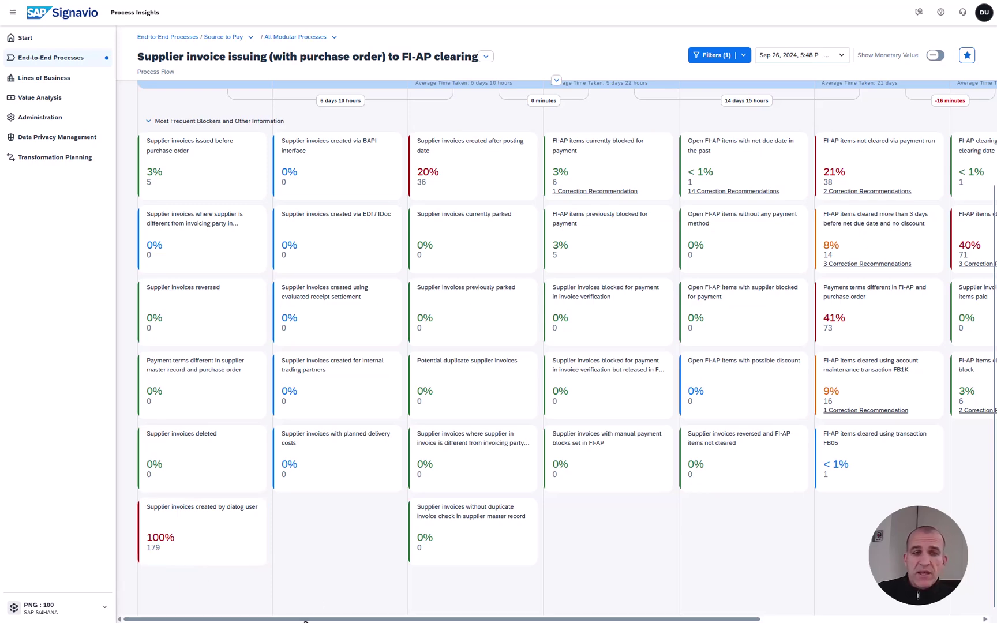
left_click_drag(305, 620, 484, 620)
scroll(710, 421, "up", 3)
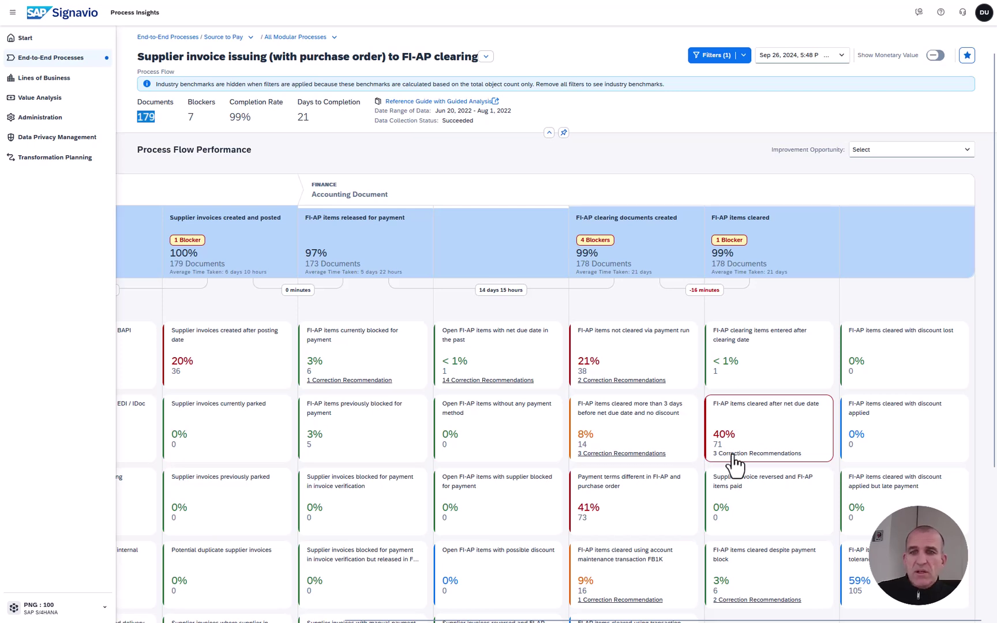
Step: Open the 'Set up payment runs to pay and clear supplier invoices' recommendation
left_click(628, 383)
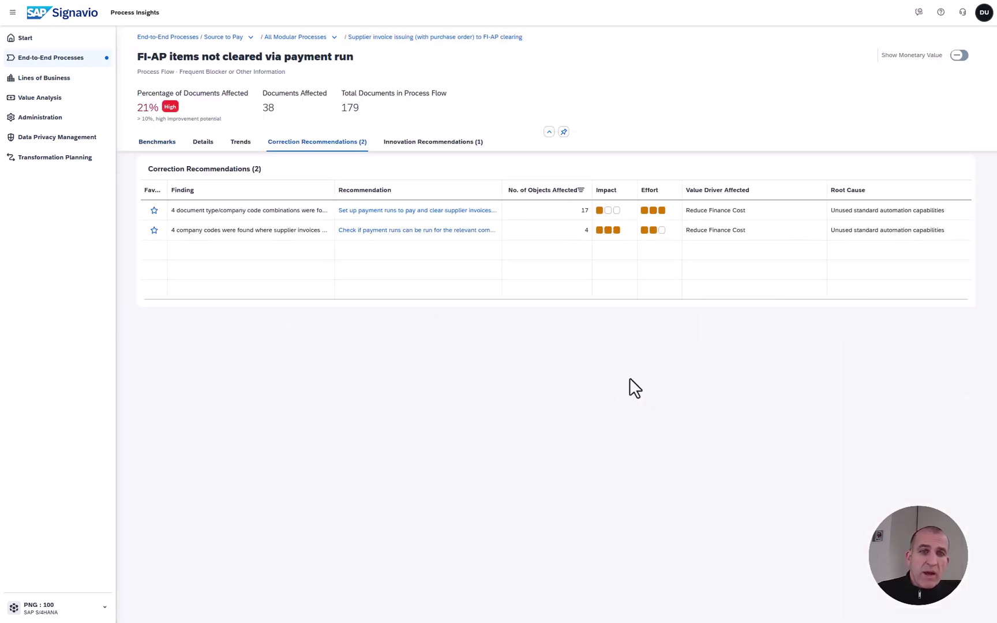
left_click(429, 213)
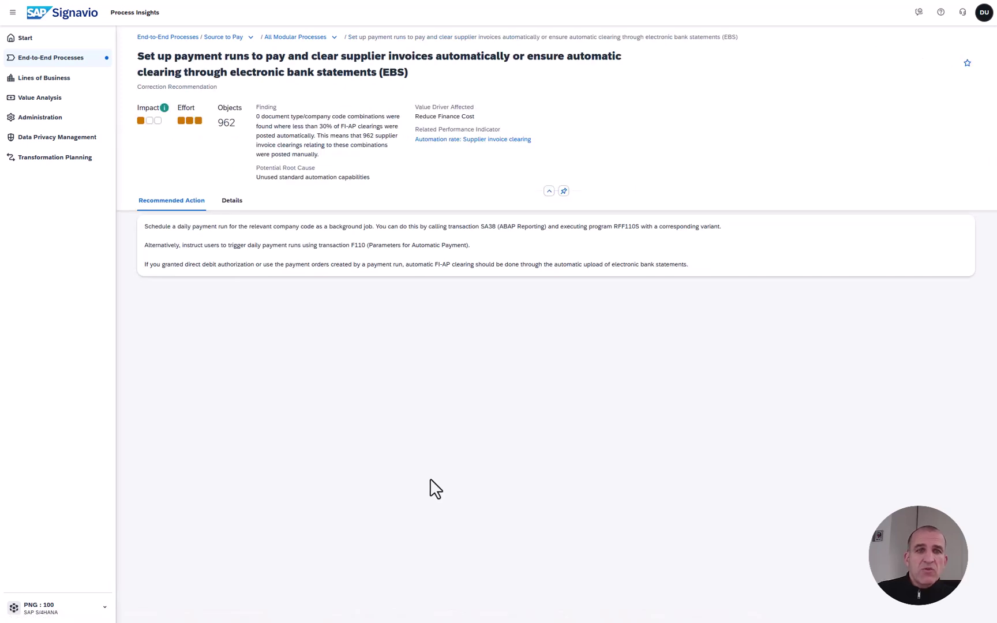